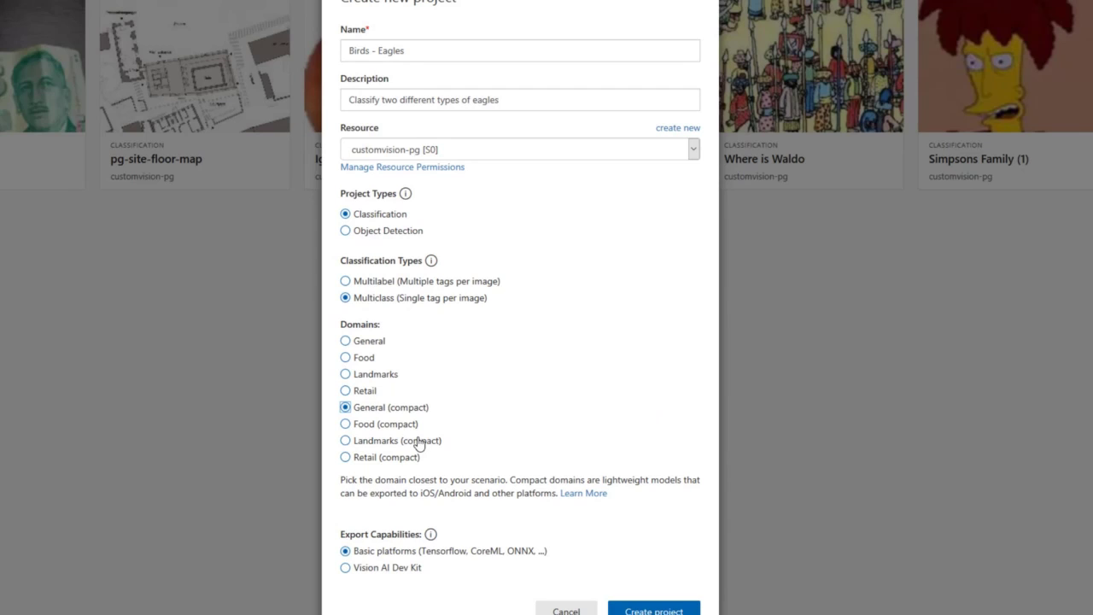
Add the selected bald eagle photos as training images, tag the batch "bald eagle", and complete the upload.
mouse_move(121, 608)
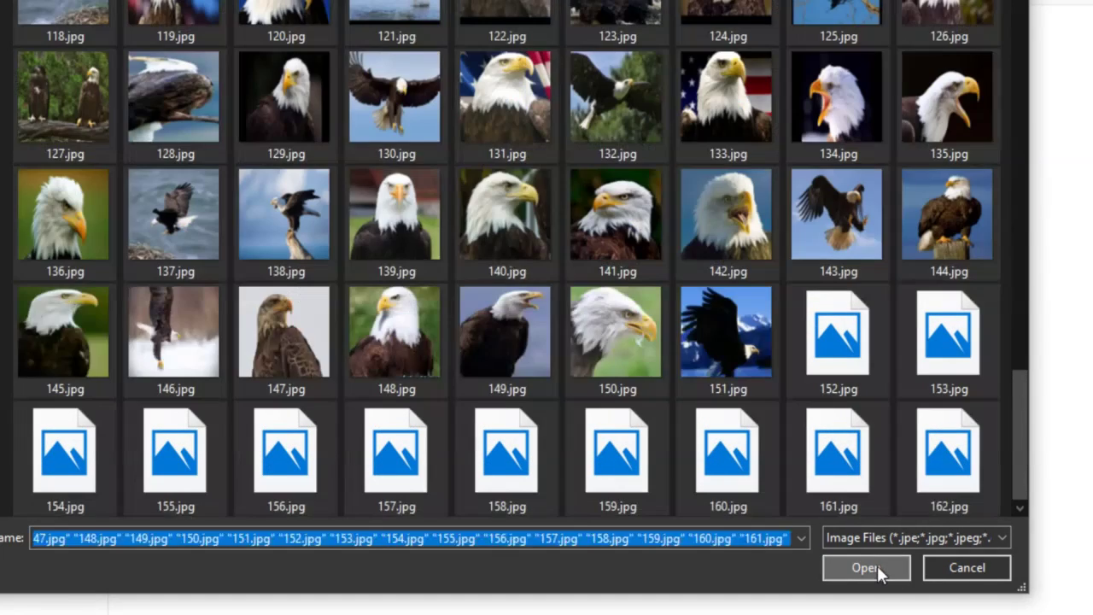
click(864, 568)
click(504, 413)
text(b)
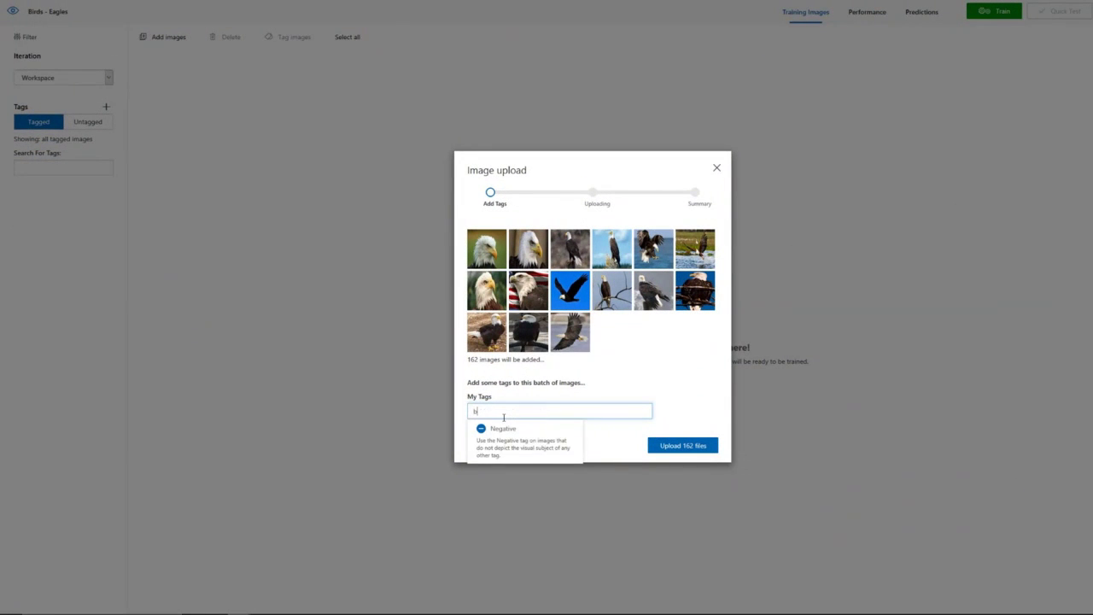
text(ald eagle)
key(Return)
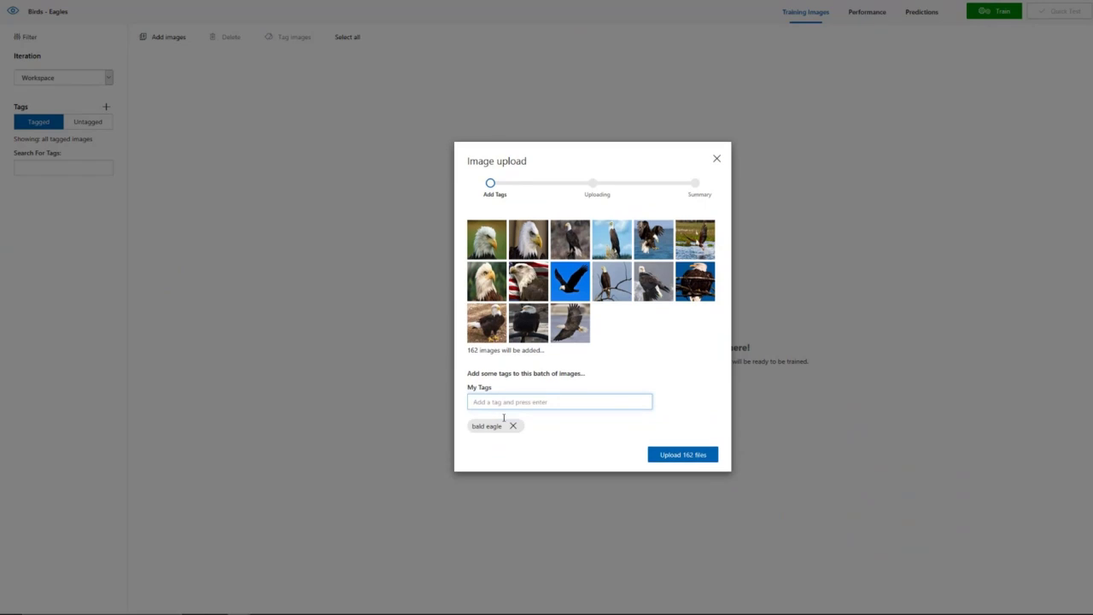
click(687, 454)
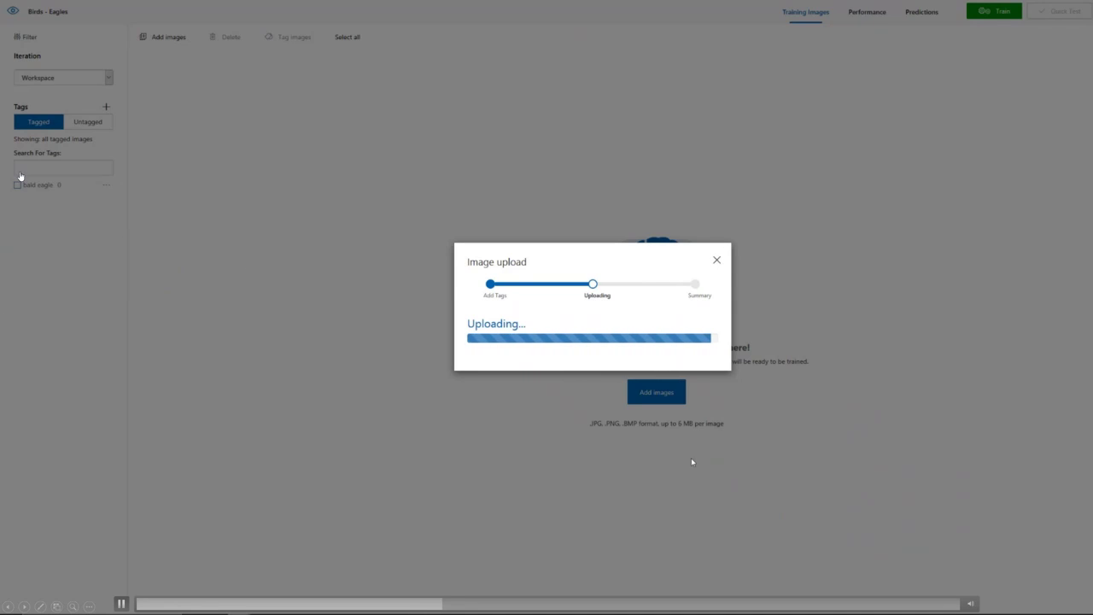
click(702, 359)
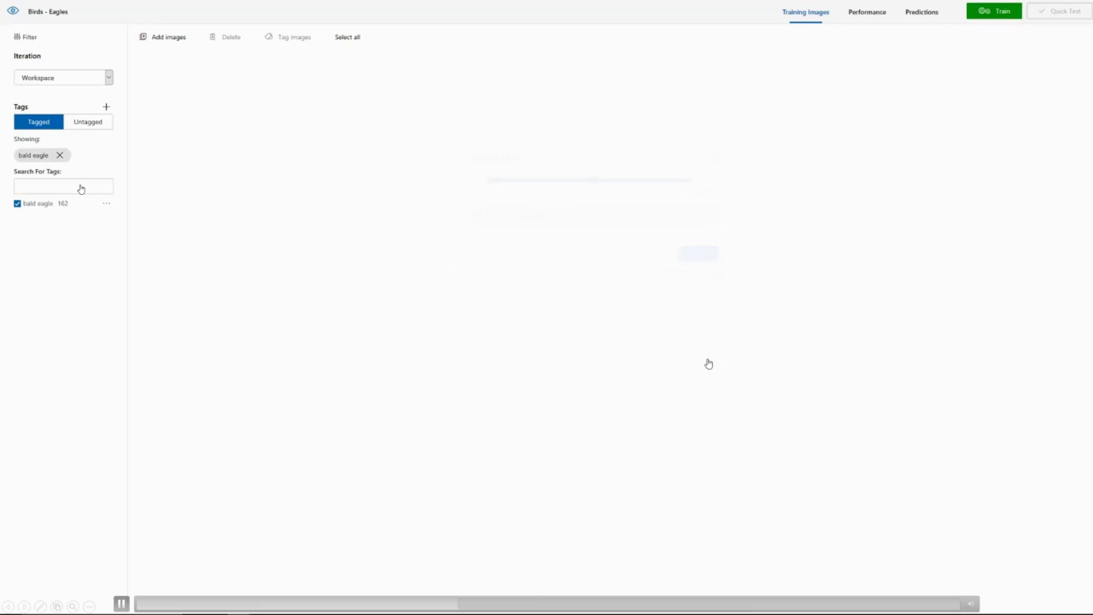
Add all the images from the GOLDEN EAGLE folder as a new batch of training images.
click(171, 38)
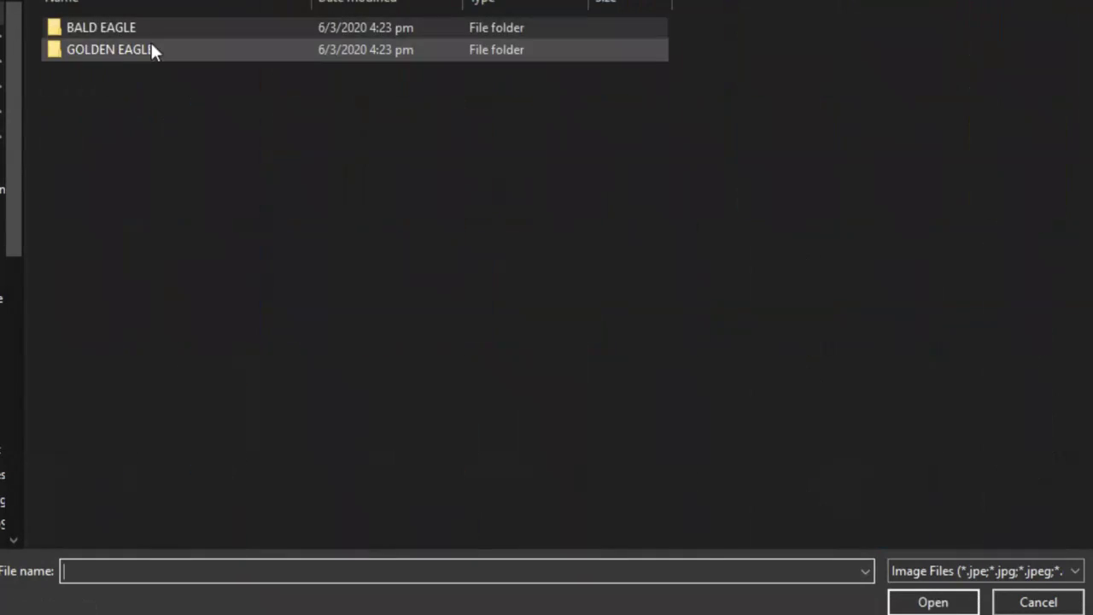
double_click(121, 51)
click(123, 55)
key(ctrl+a)
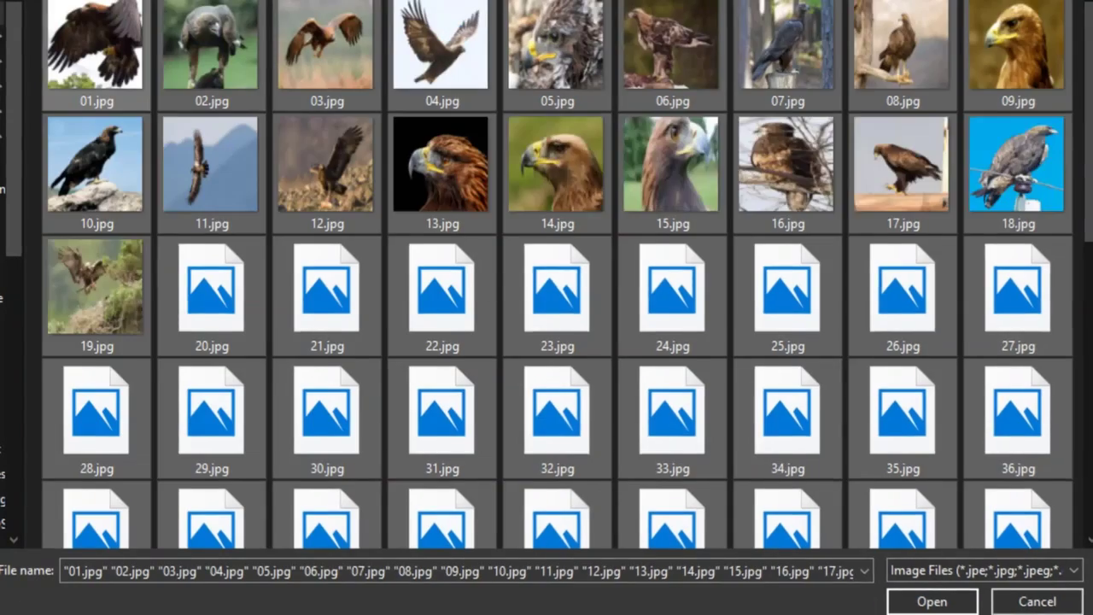
click(932, 601)
Tag the new image batch "golden eagle" and complete its upload.
click(507, 412)
text(gol)
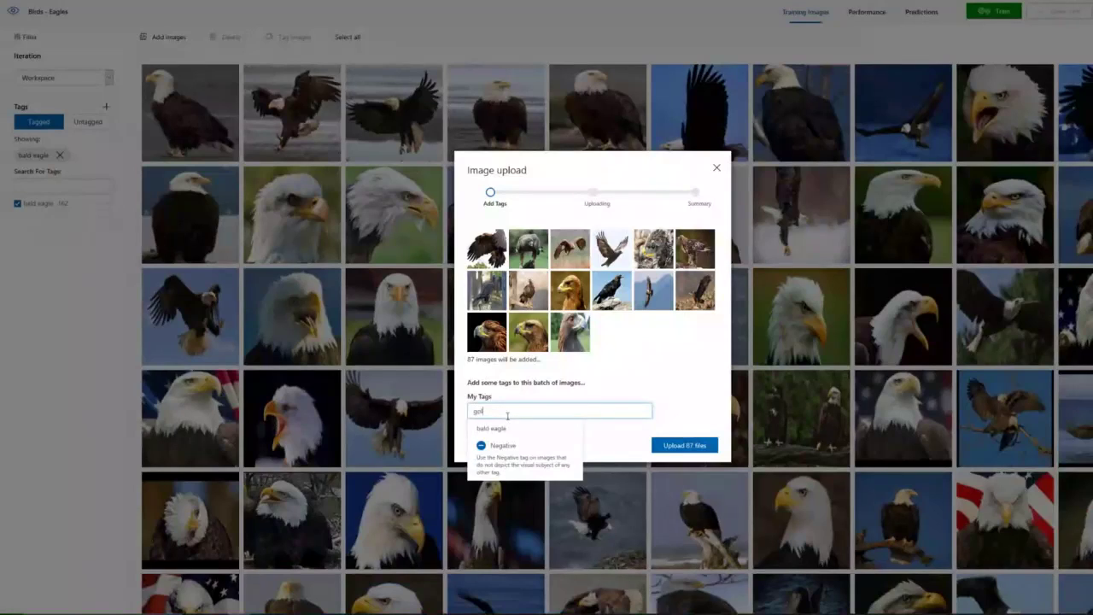
text(den eagle)
key(Return)
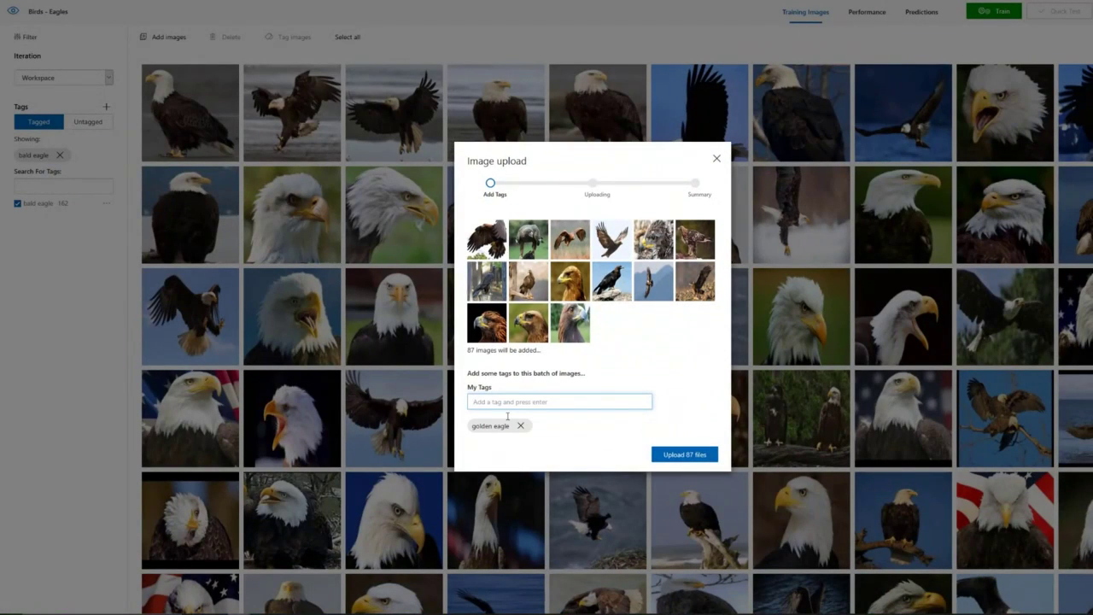
click(675, 451)
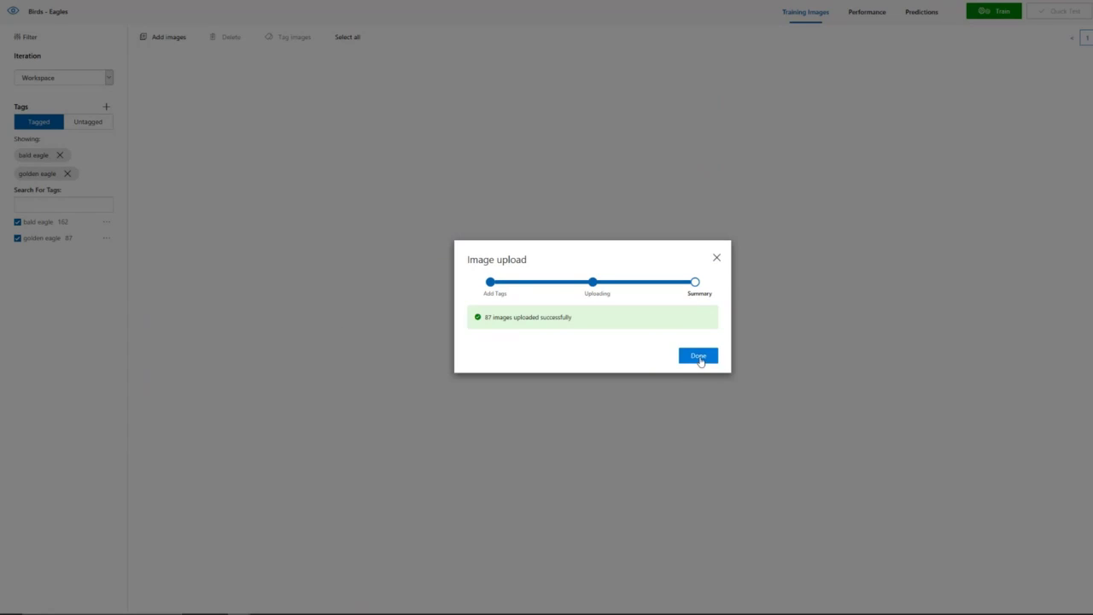
click(704, 357)
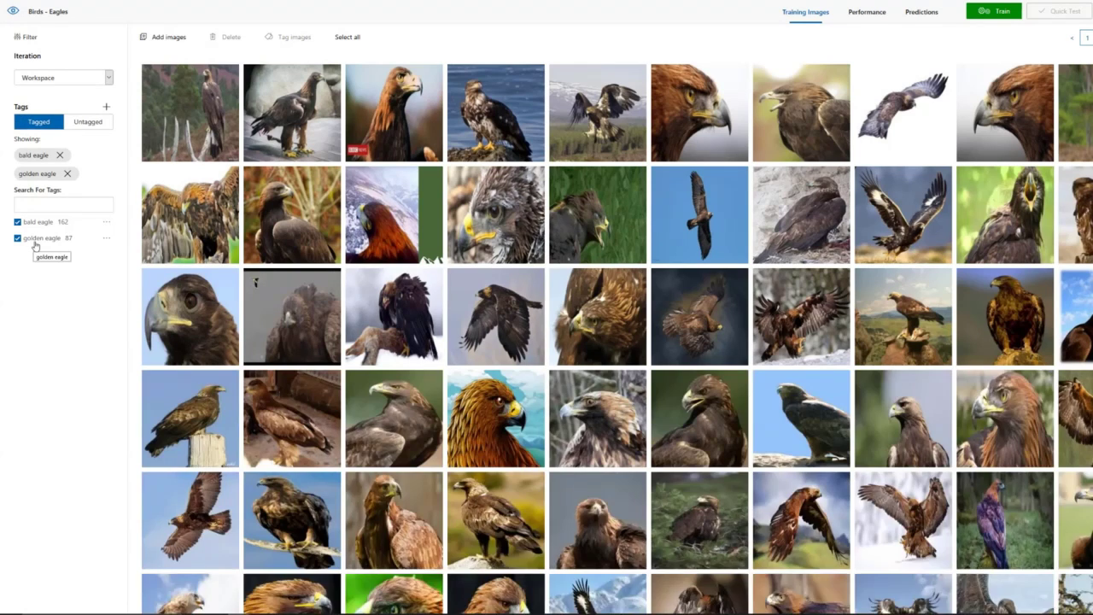
Turn the golden eagle tag filter off and on again, and train the classifier with Quick Training.
click(32, 238)
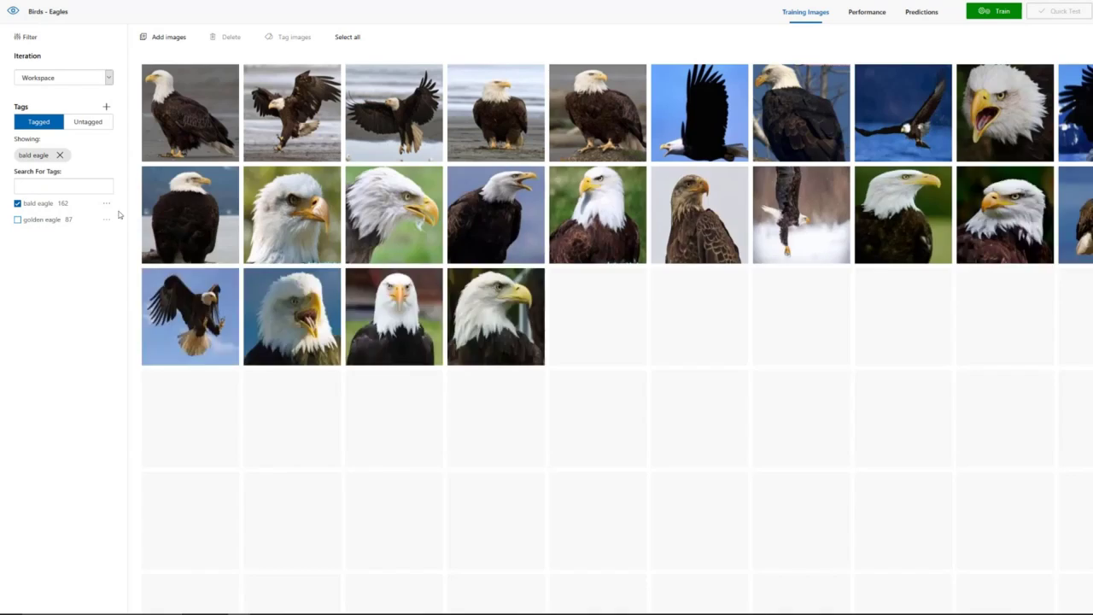
click(39, 221)
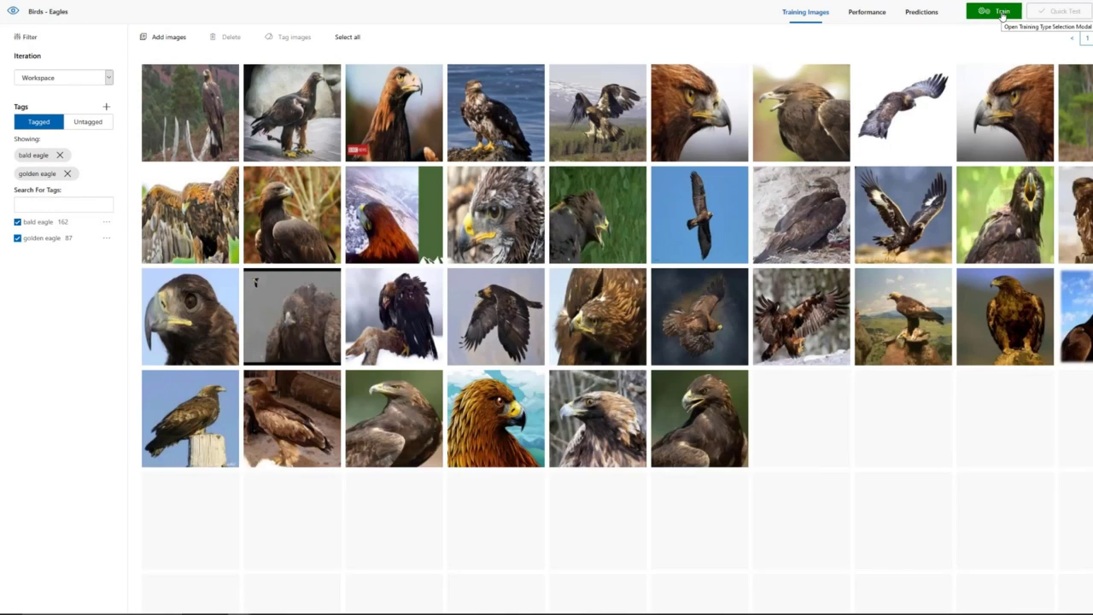
click(1001, 12)
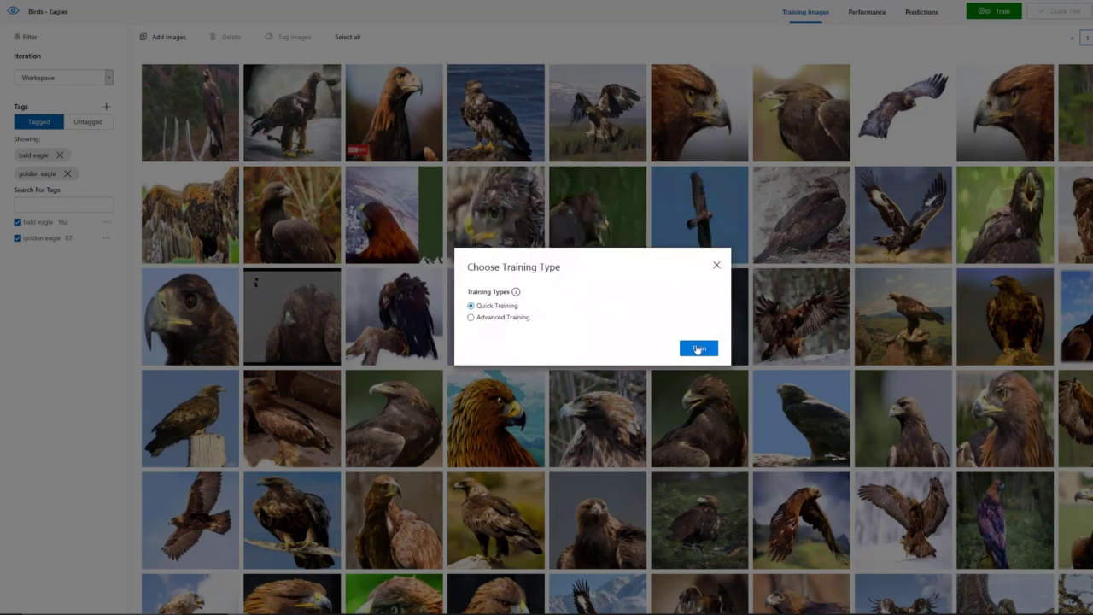
click(698, 348)
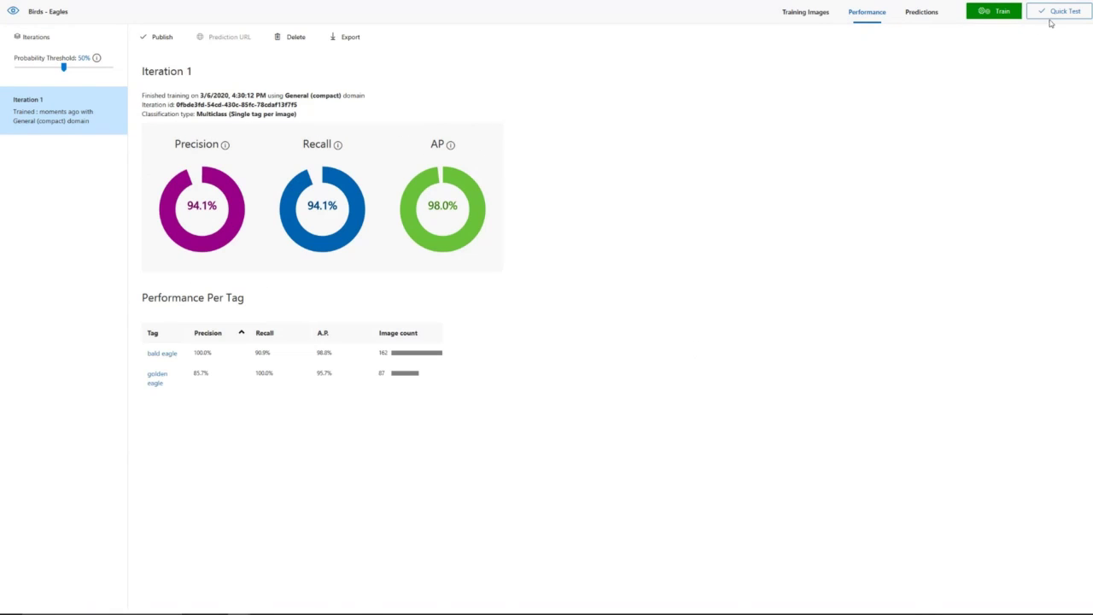
Run a Quick Test of Iteration 1 on a local bald eagle image from the test folder.
click(1053, 16)
click(862, 121)
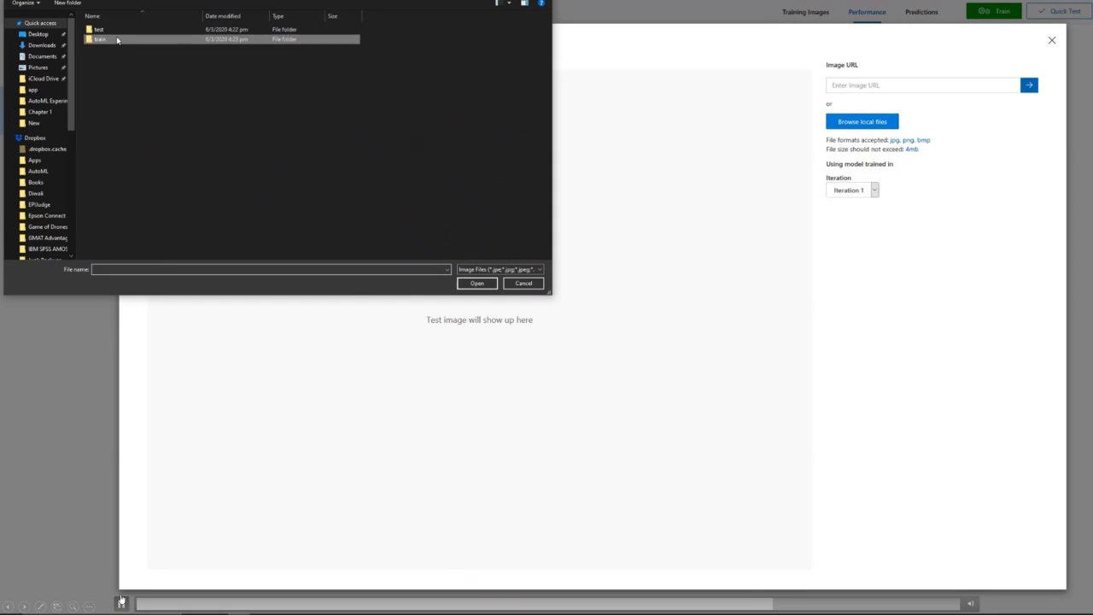
double_click(114, 31)
double_click(115, 31)
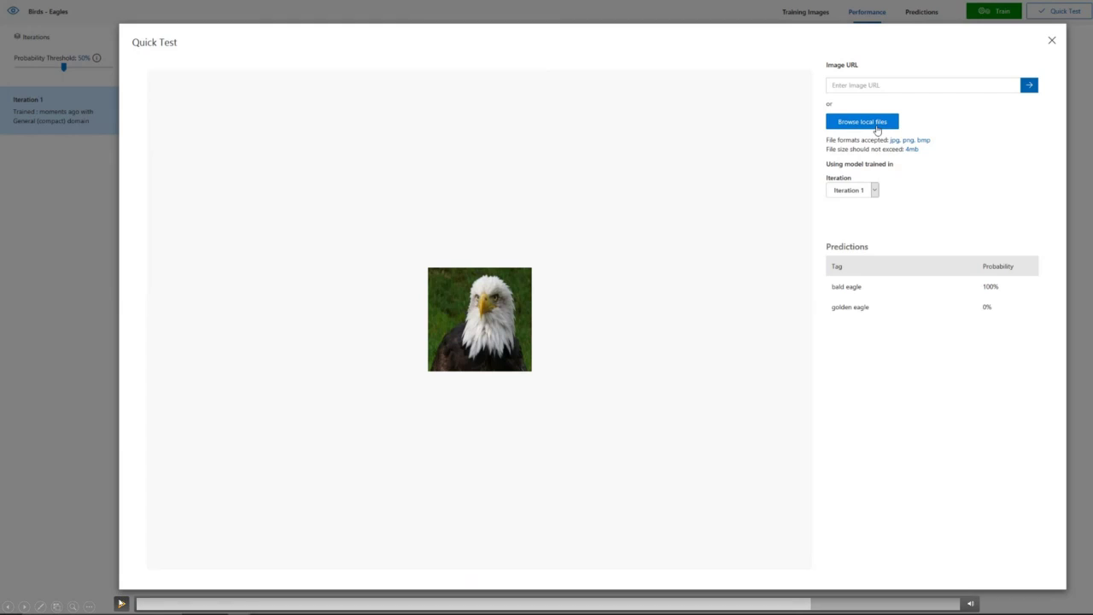
click(122, 603)
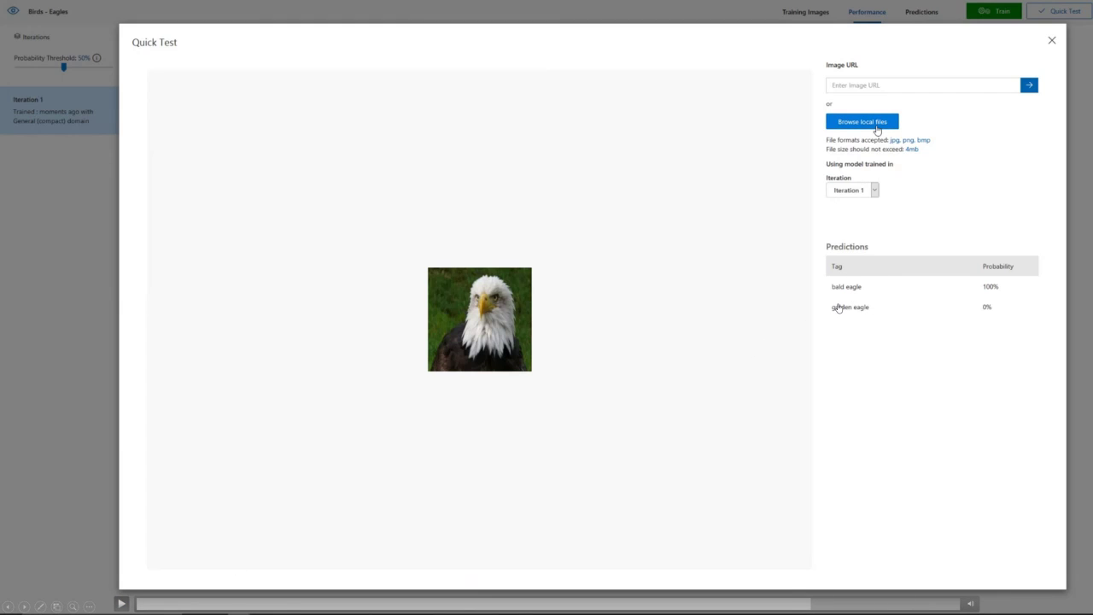
click(122, 604)
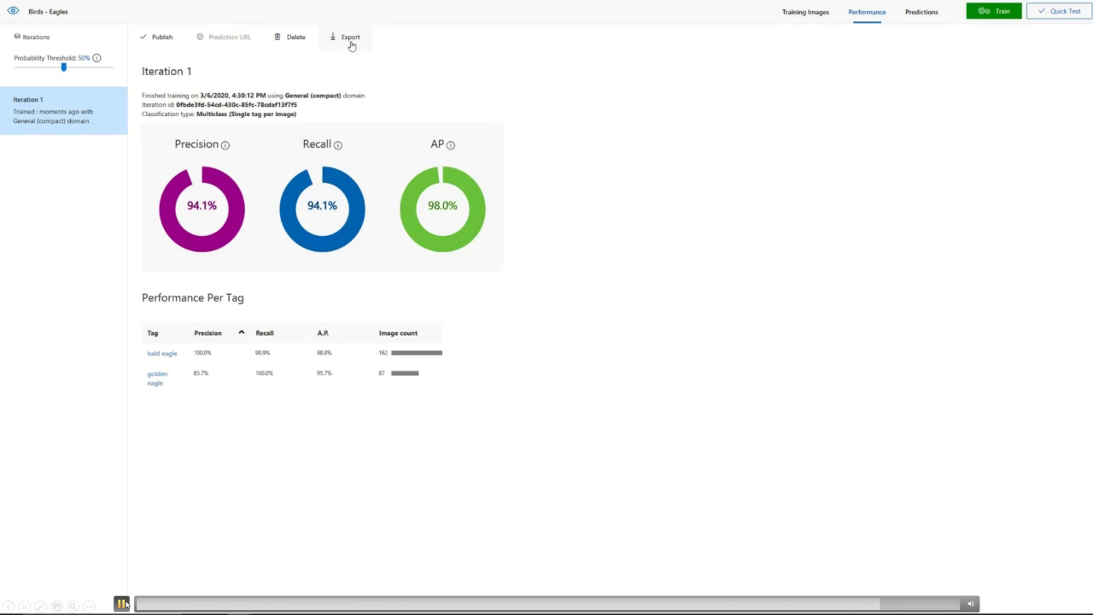
click(122, 604)
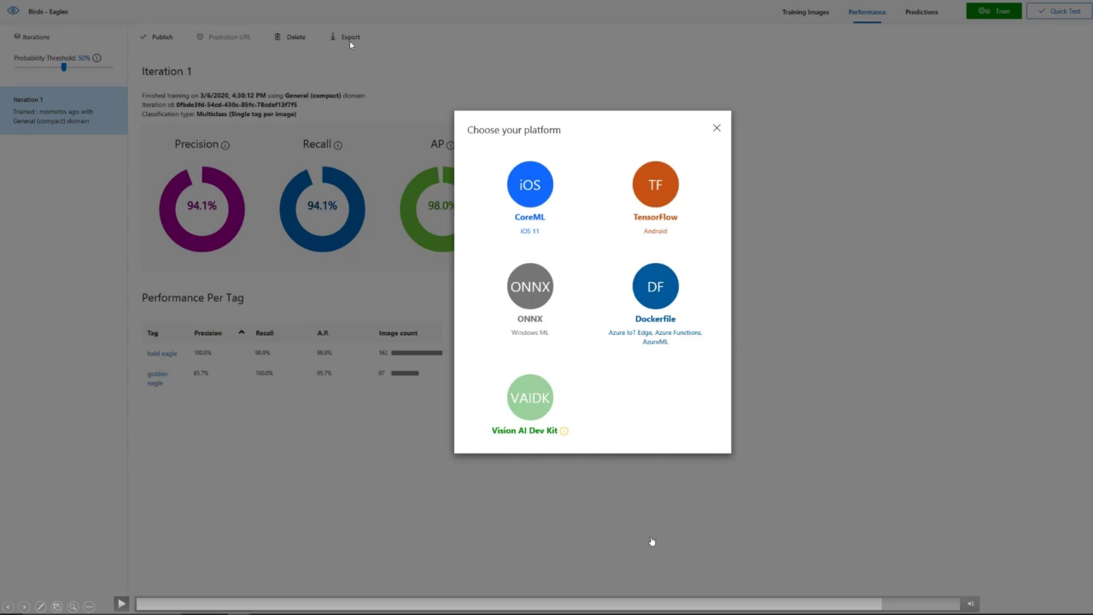
key(space)
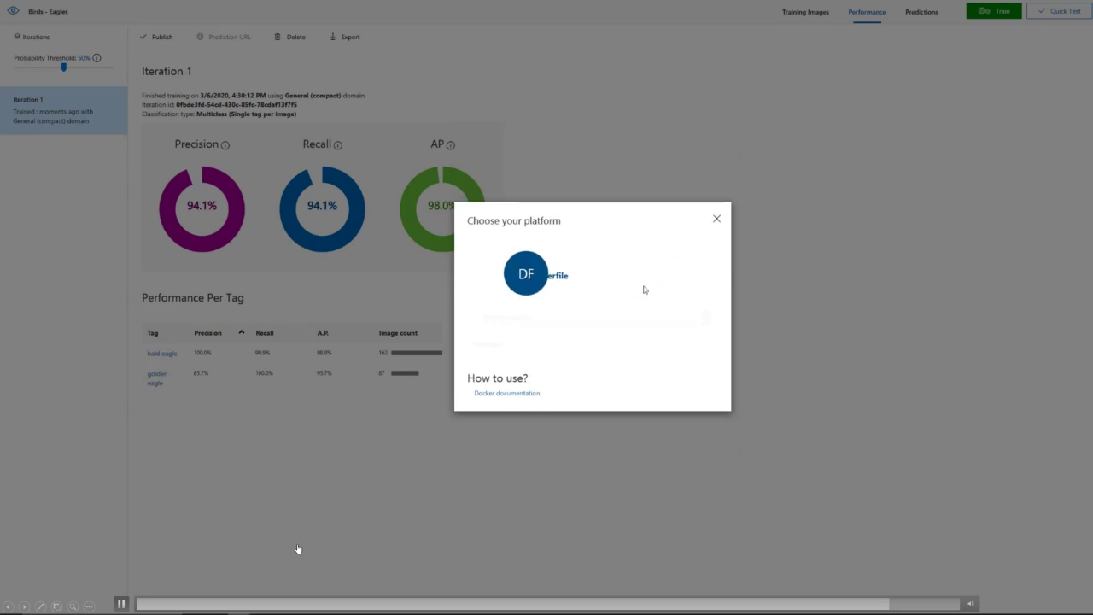